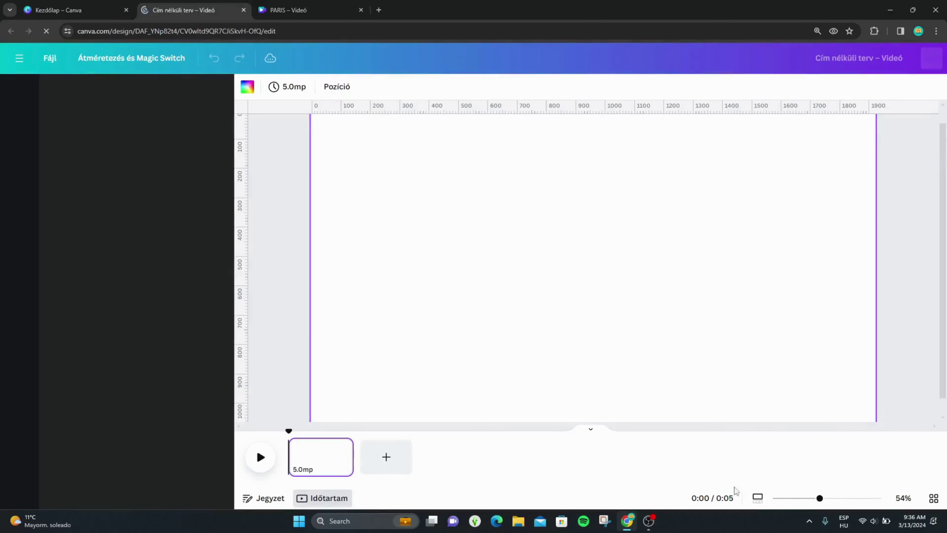
Add the pink-sky Eiffel Tower photo to the blank page and enlarge it to fill the whole page.
left_click_drag(781, 499, 772, 499)
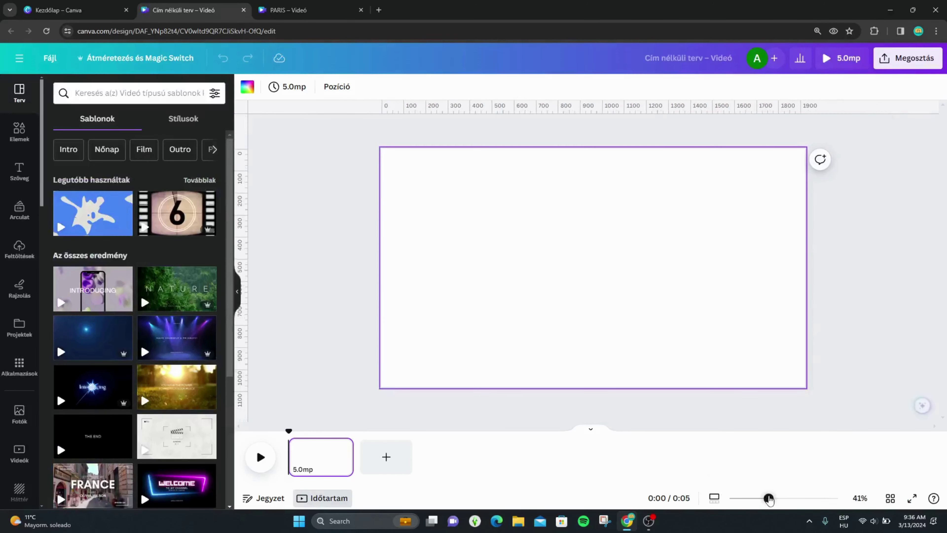
left_click(4, 136)
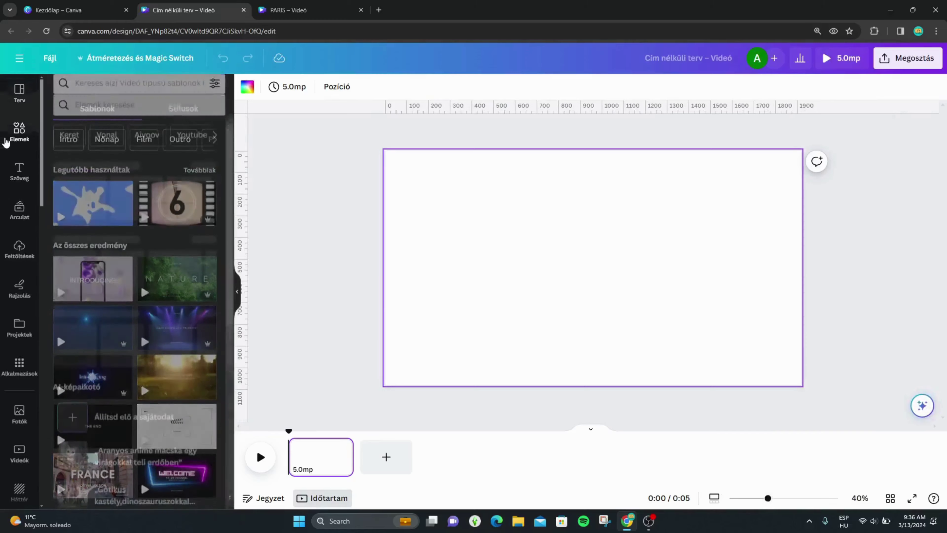
left_click(76, 197)
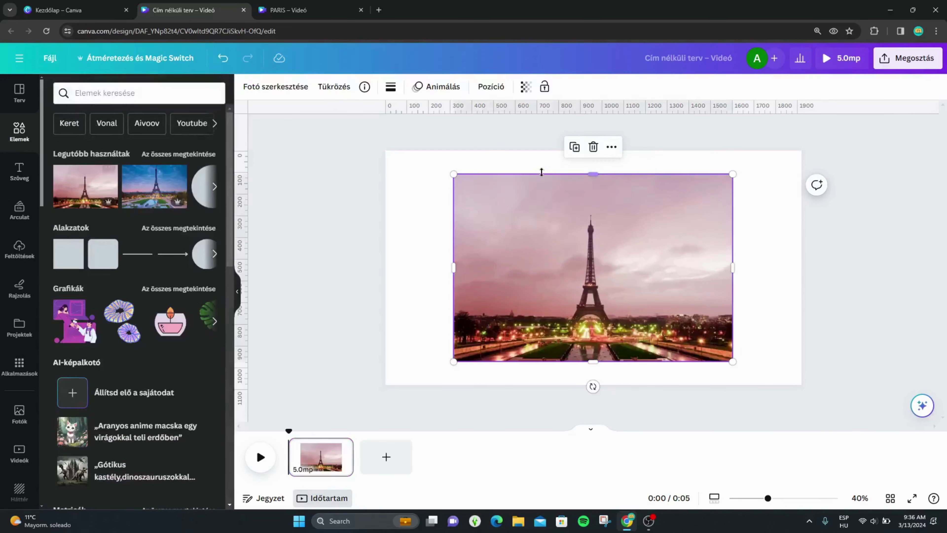
left_click_drag(605, 205, 537, 181)
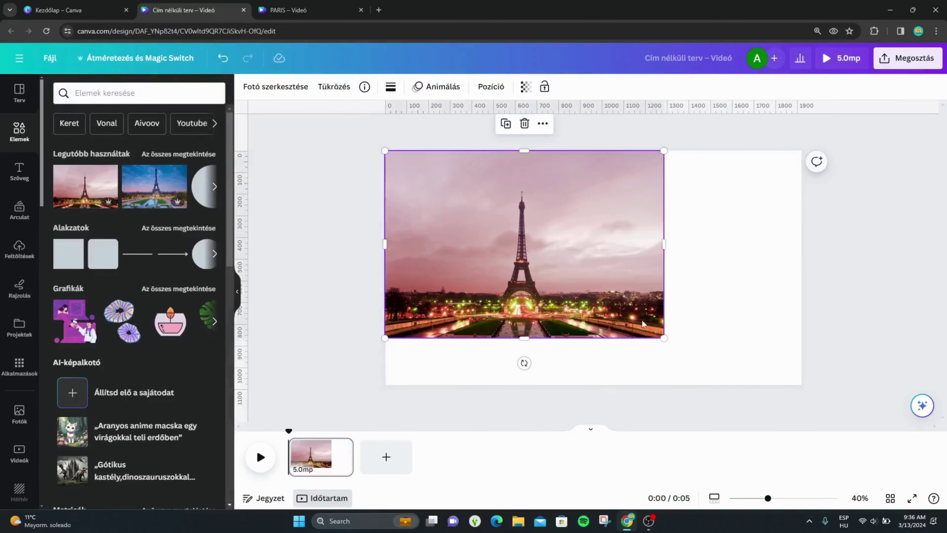
left_click_drag(664, 338, 755, 323)
left_click(835, 334)
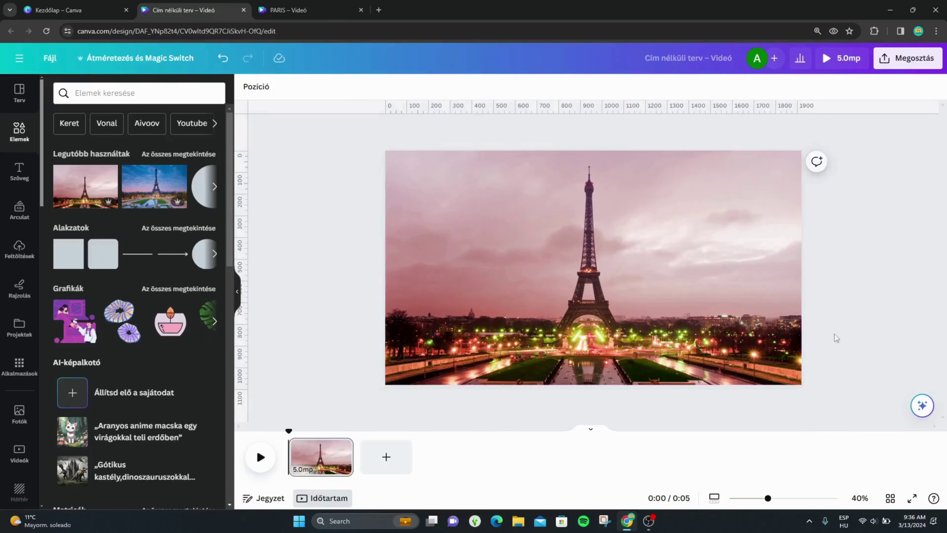
Duplicate the Eiffel Tower photo, place the copy exactly over the original and remove the copy's background.
left_click(687, 222)
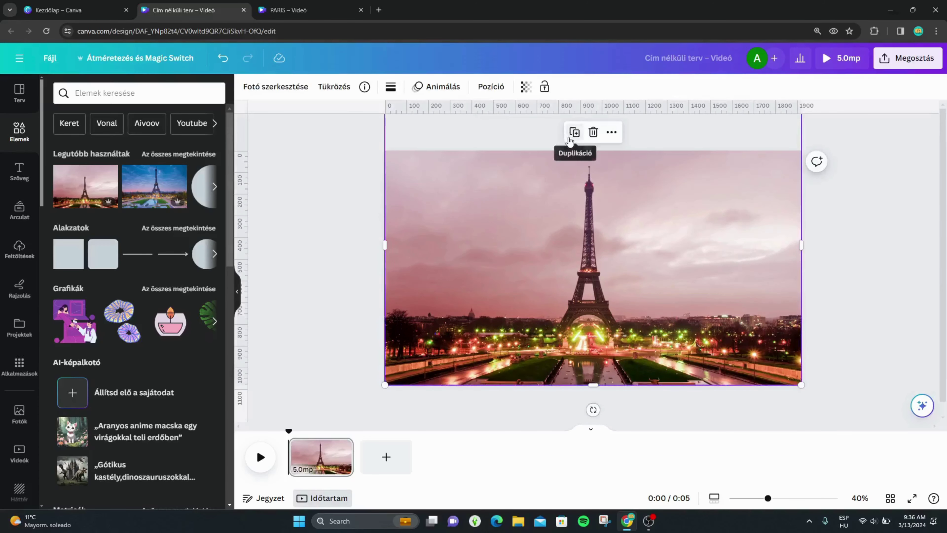
left_click(574, 133)
left_click_drag(603, 248, 621, 248)
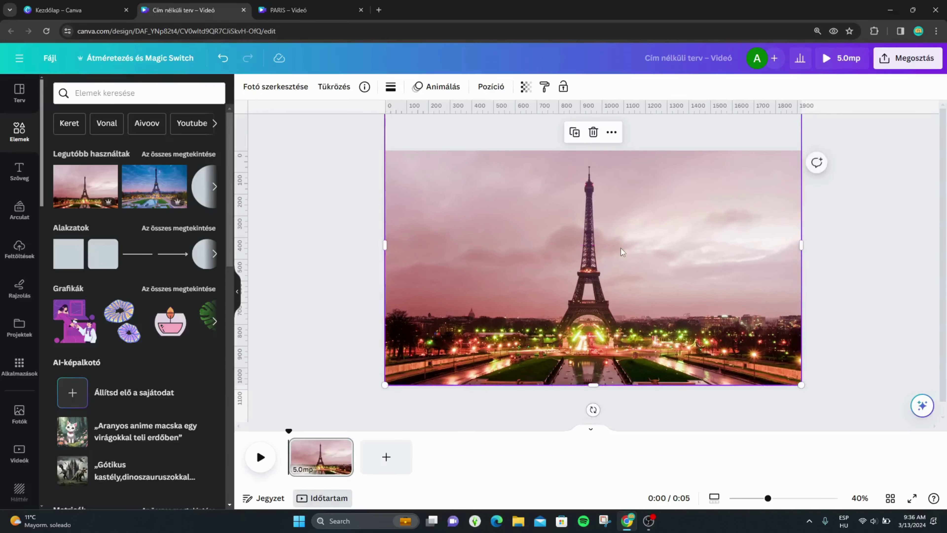
left_click(256, 87)
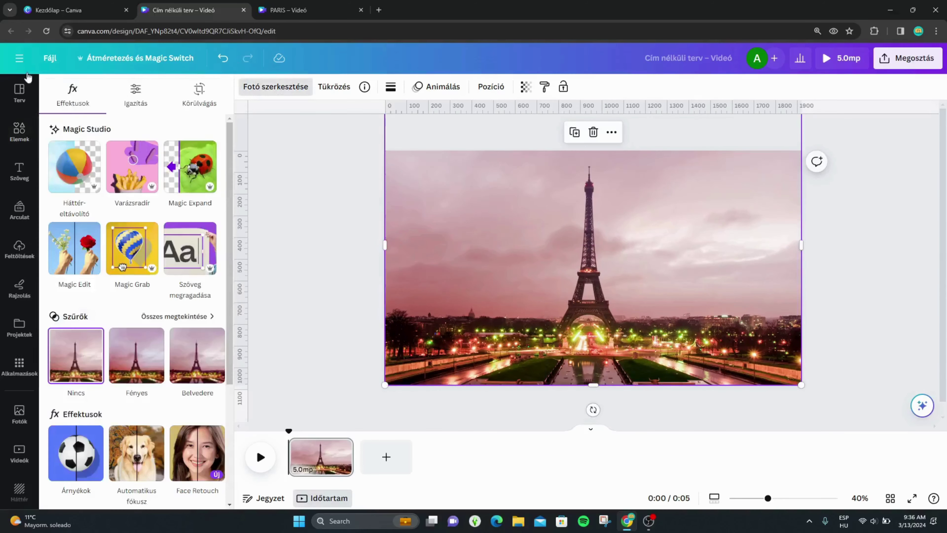
left_click(91, 173)
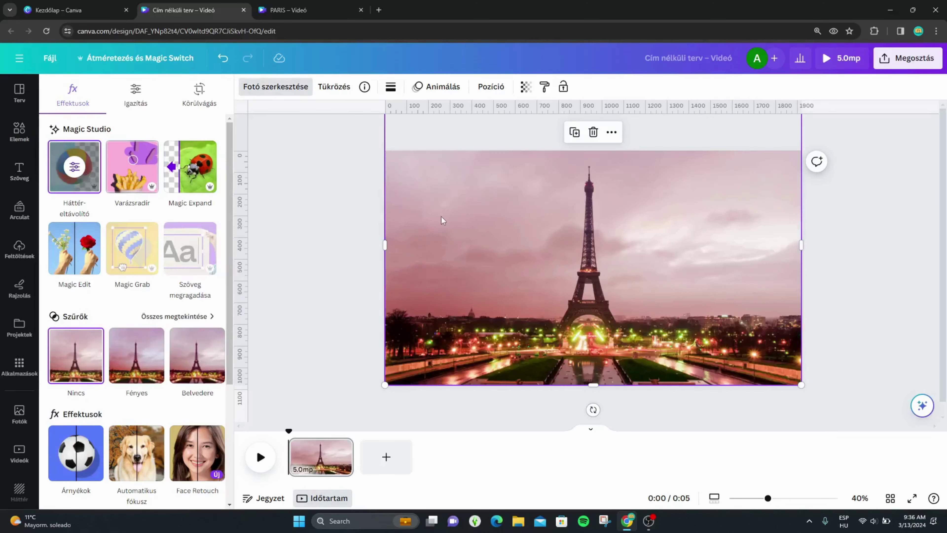
Try restoring a strip of sky above the tower's tip and down its shaft with the background remover's Restore brush.
left_click(76, 167)
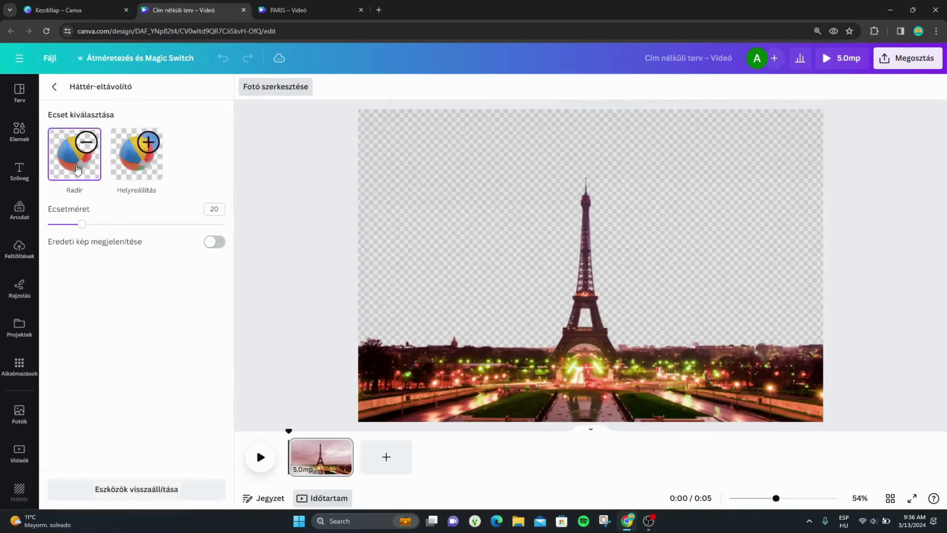
left_click(157, 158)
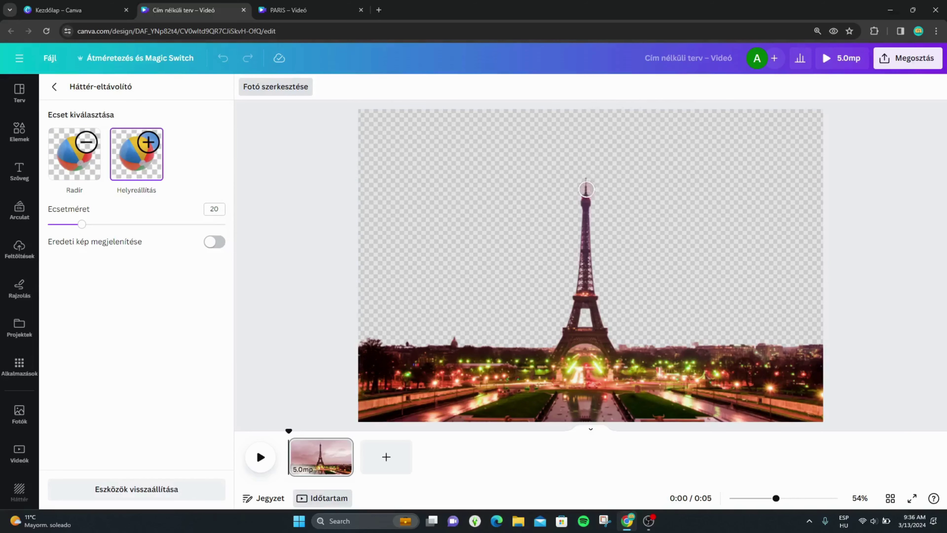
left_click_drag(586, 175, 587, 126)
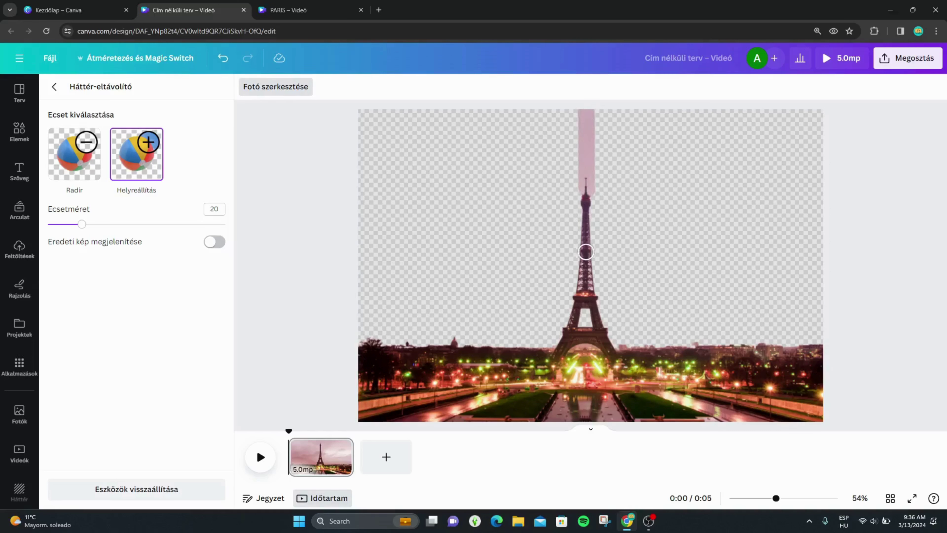
left_click_drag(586, 251, 586, 281)
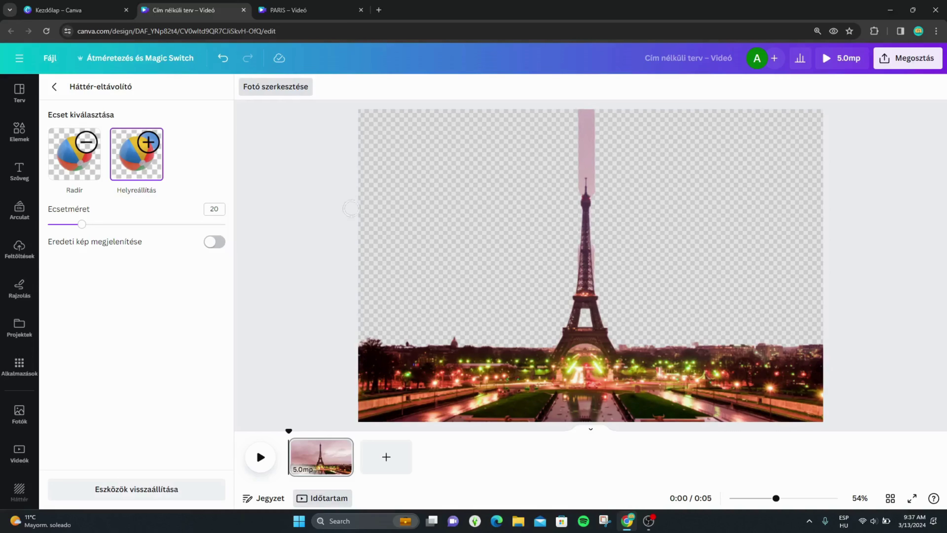
left_click(83, 160)
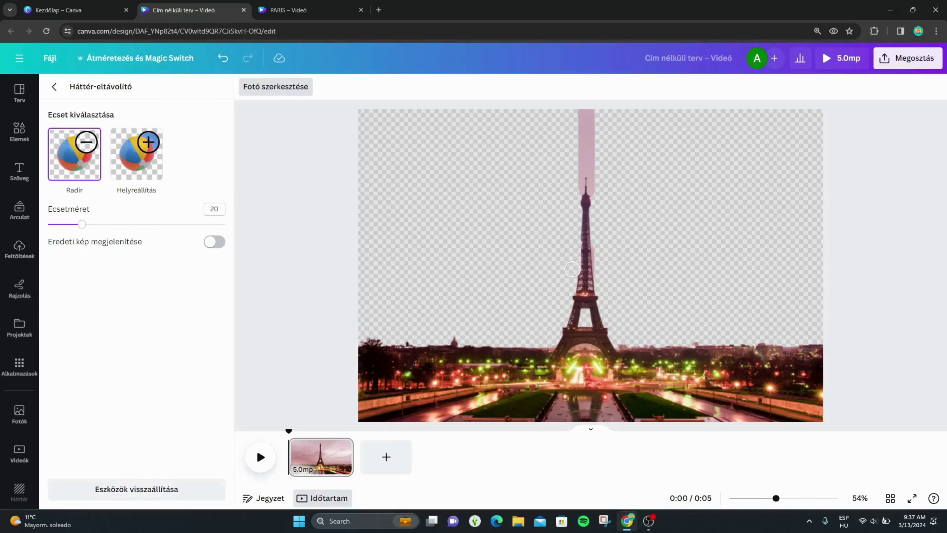
left_click(54, 86)
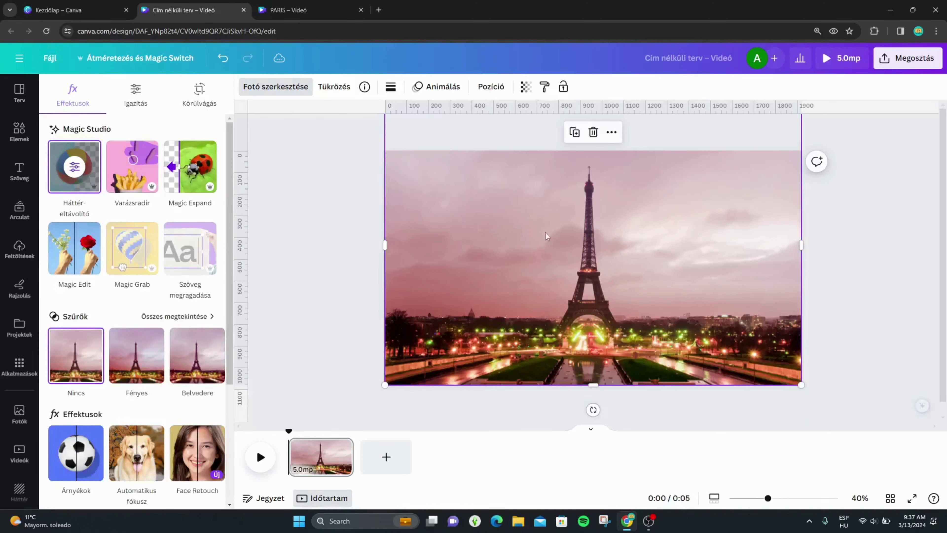
Shift the cut-out copy slightly off the original photo and realign it with the page.
key("Escape")
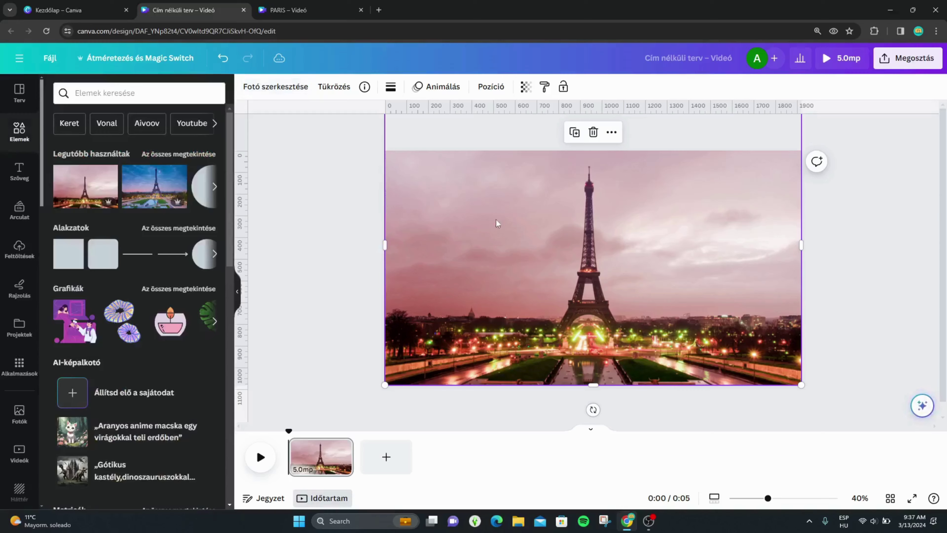
mouse_move(485, 204)
left_mouse_down()
mouse_move(485, 180)
mouse_move(496, 203)
mouse_move(485, 204)
left_mouse_up()
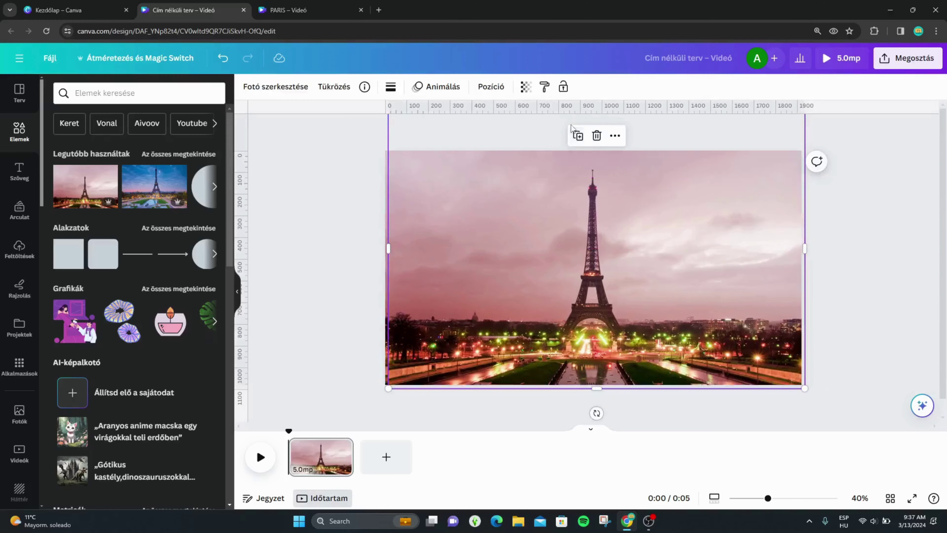
left_click_drag(573, 195, 567, 193)
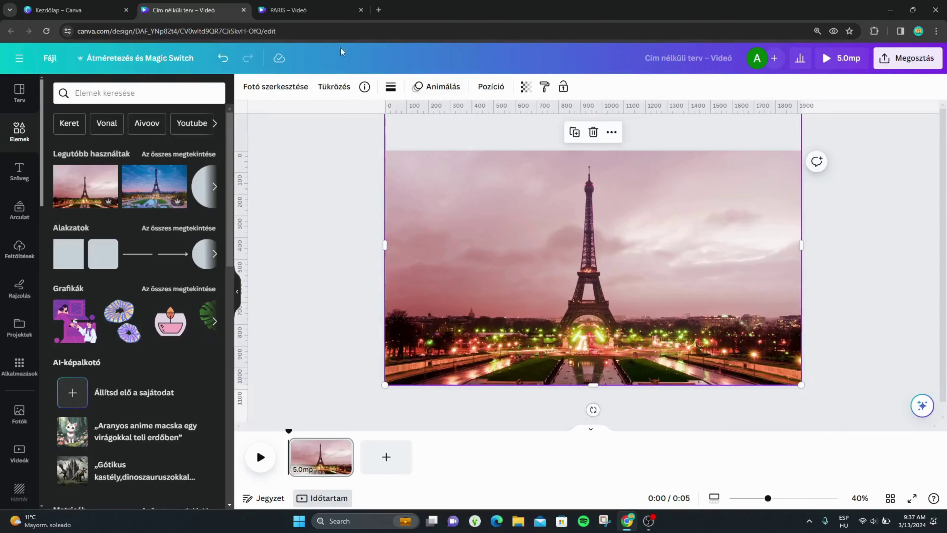
In the background remover, restore the sky above the tower's tip and along its right edge with the Restore brush at size 20.
left_click(300, 87)
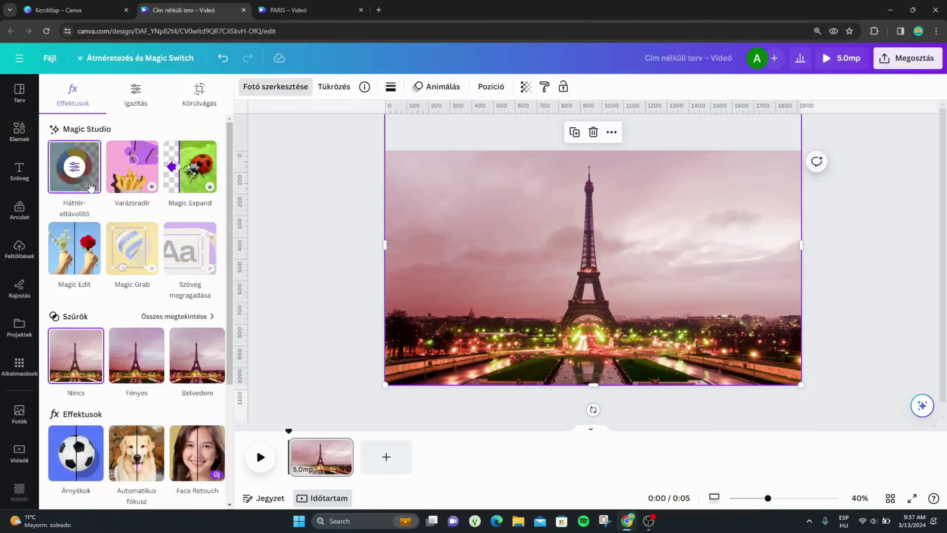
left_click(73, 168)
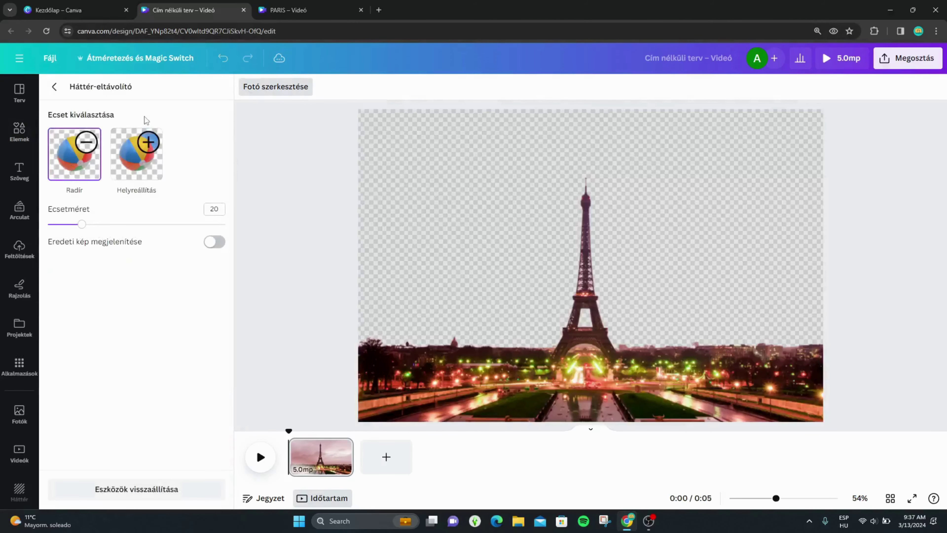
left_click(136, 143)
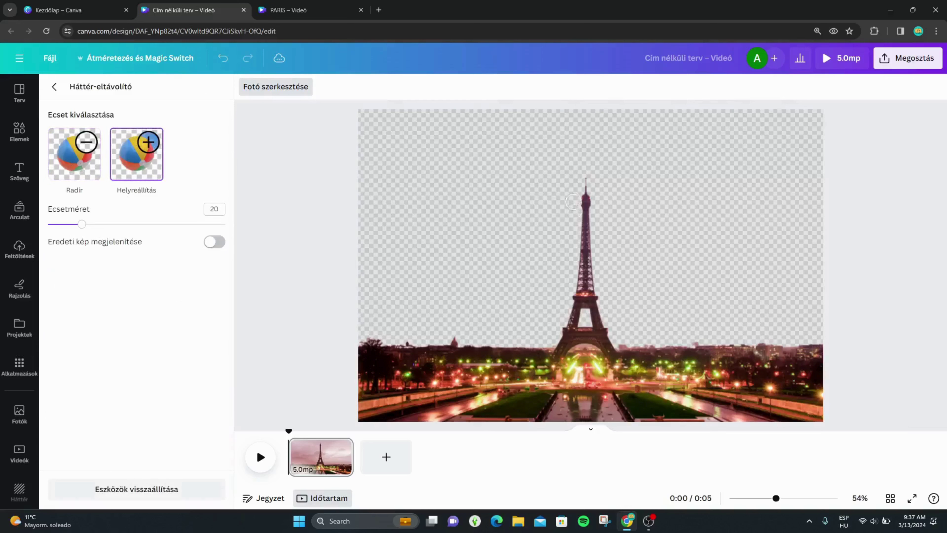
left_click_drag(587, 190, 588, 133)
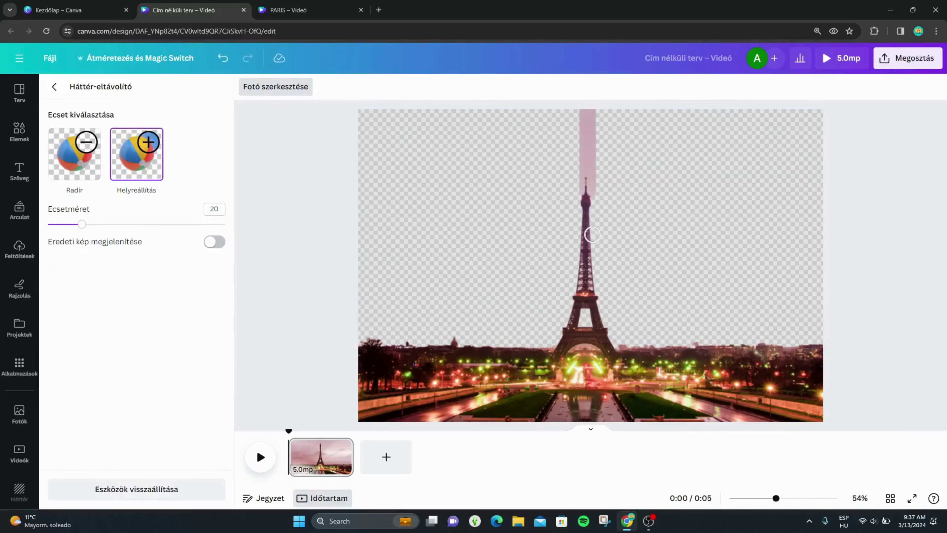
mouse_move(593, 240)
left_mouse_down()
mouse_move(585, 282)
mouse_move(597, 276)
left_mouse_up()
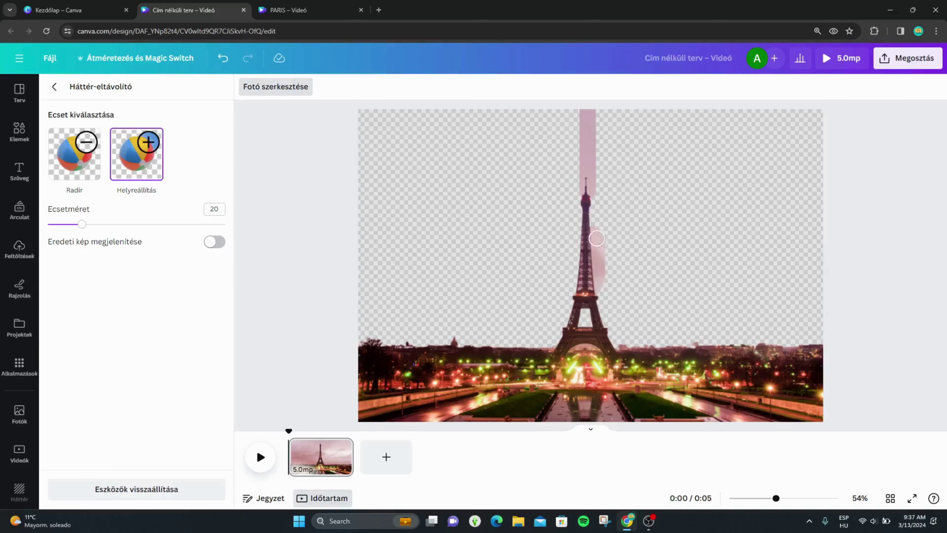
mouse_move(597, 238)
left_mouse_down()
mouse_move(591, 201)
mouse_move(593, 271)
mouse_move(619, 343)
left_mouse_up()
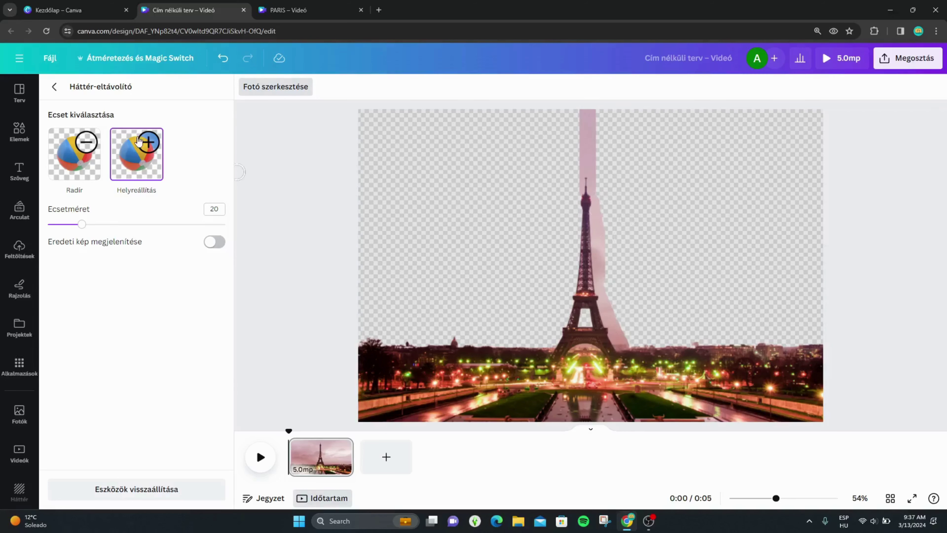
Set the Restore brush size to 100, restore all the sky right of the tower and leave the background remover.
left_click_drag(89, 227, 225, 224)
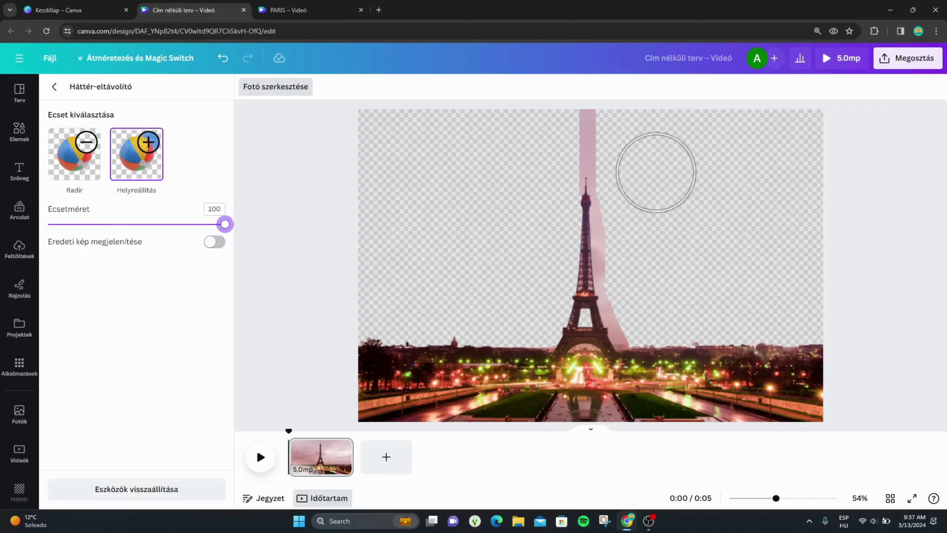
mouse_move(630, 137)
left_mouse_down()
mouse_move(642, 313)
mouse_move(652, 323)
mouse_move(791, 322)
mouse_move(743, 335)
mouse_move(839, 312)
mouse_move(778, 190)
mouse_move(776, 157)
mouse_move(792, 144)
mouse_move(784, 262)
mouse_move(733, 137)
mouse_move(691, 125)
mouse_move(740, 140)
mouse_move(731, 266)
mouse_move(693, 137)
mouse_move(704, 260)
mouse_move(704, 163)
mouse_move(645, 150)
mouse_move(640, 208)
mouse_move(652, 293)
mouse_move(633, 185)
mouse_move(640, 241)
mouse_move(630, 208)
mouse_move(626, 276)
mouse_move(626, 209)
mouse_move(633, 275)
left_mouse_up()
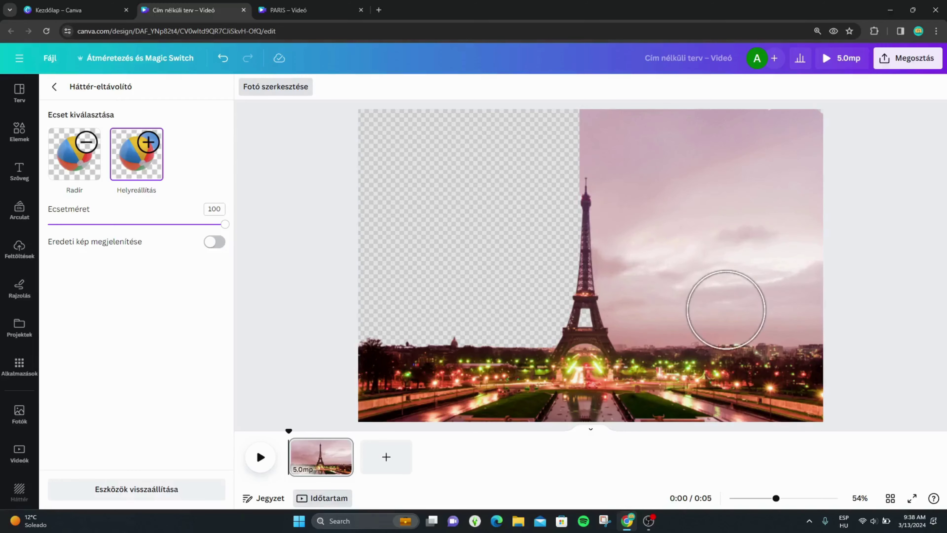
left_click(276, 94)
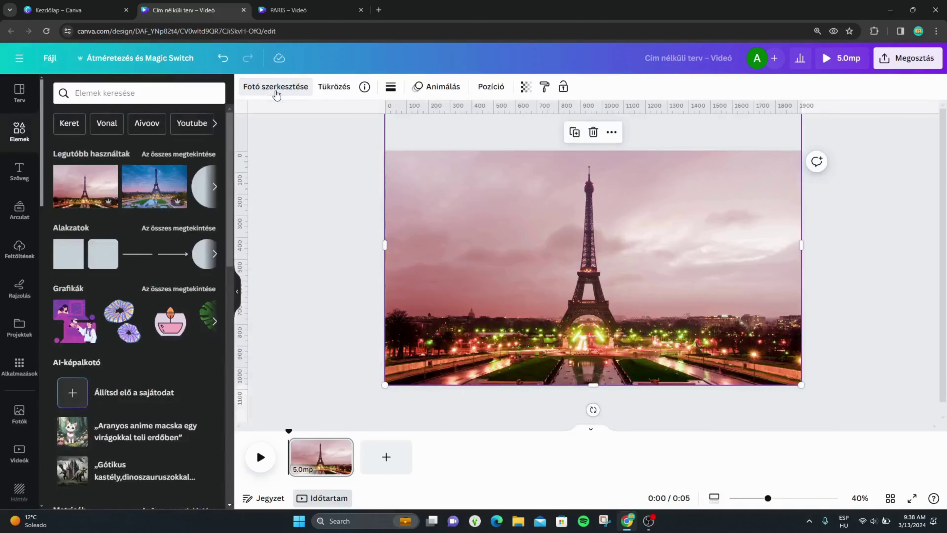
Add a heading to the page with the text "PARIS".
left_click(17, 171)
left_click(91, 211)
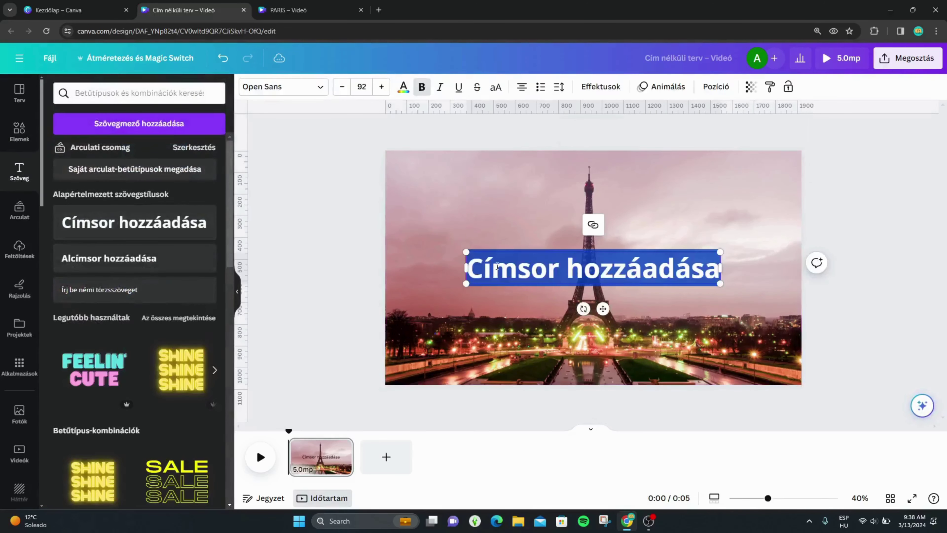
type("PA")
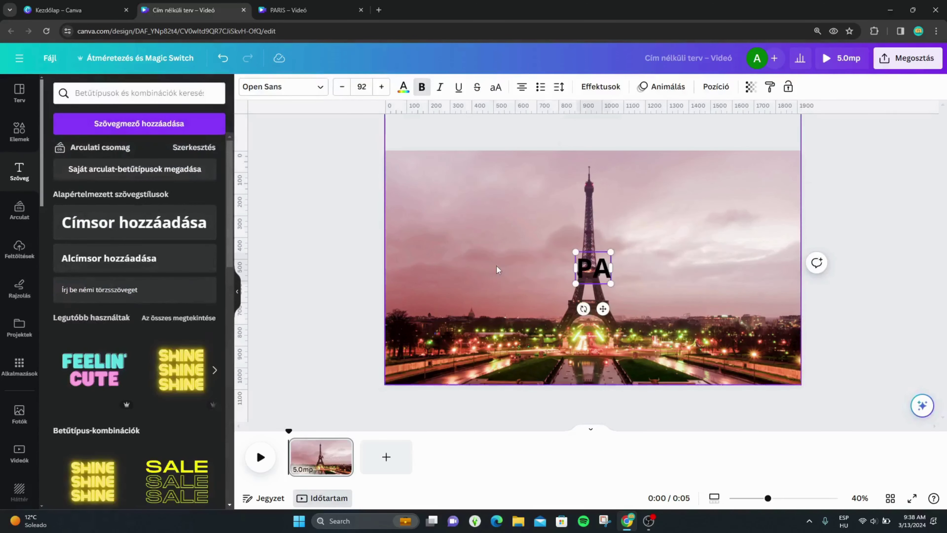
type("RIS")
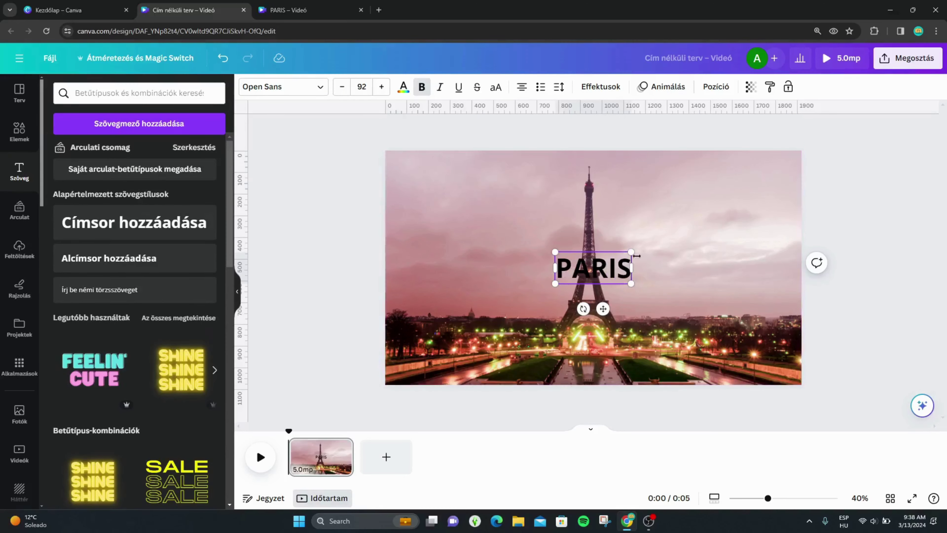
Enlarge the PARIS heading to font size 182 and move it to the sky left of the tower.
left_click_drag(631, 252, 706, 221)
left_click(754, 191)
left_click_drag(660, 253, 517, 235)
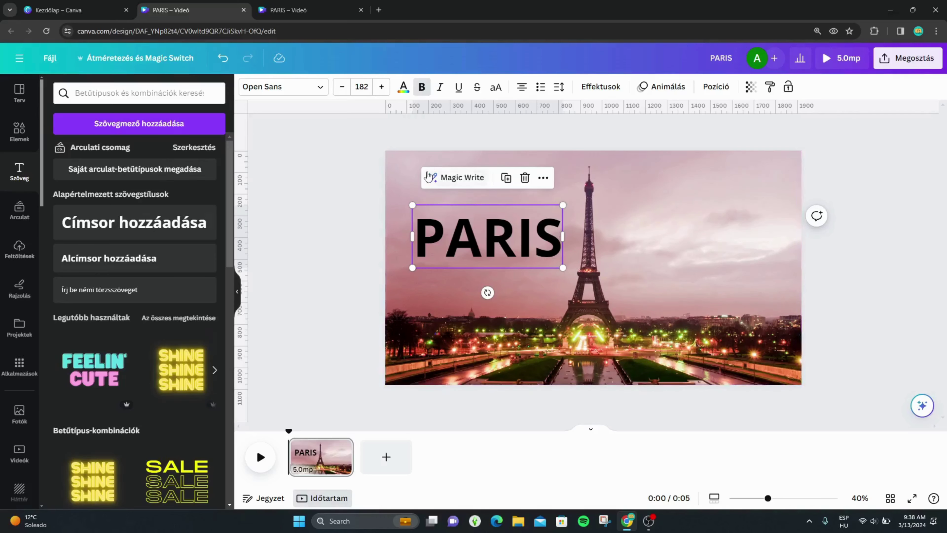
Change the PARIS heading to Gliker Expanded at size 128 and move it slightly lower on the page.
left_click(284, 86)
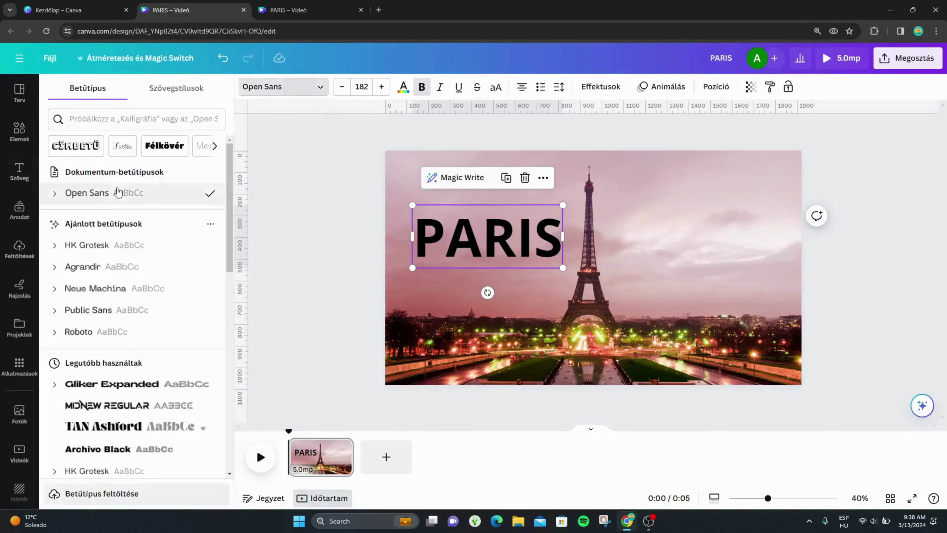
left_click(112, 384)
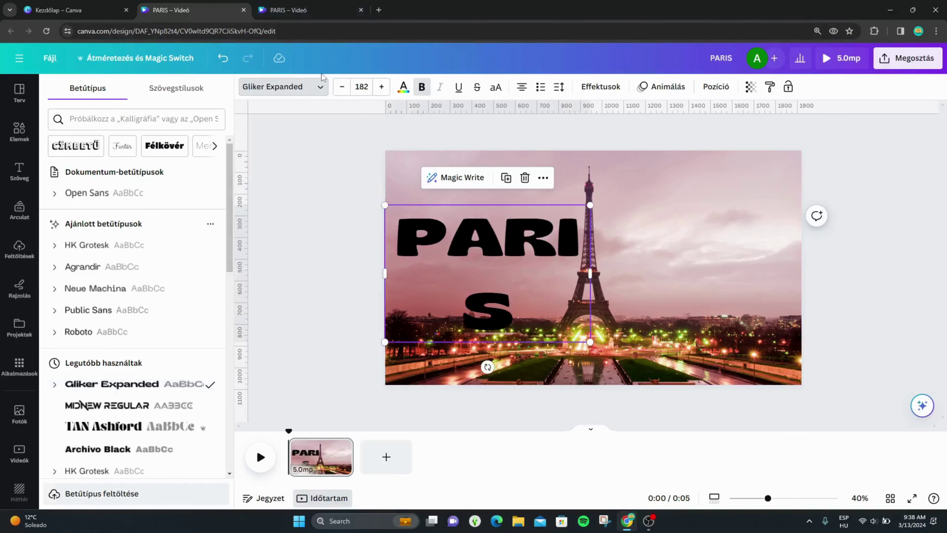
left_click_drag(343, 86, 346, 91)
key("Escape")
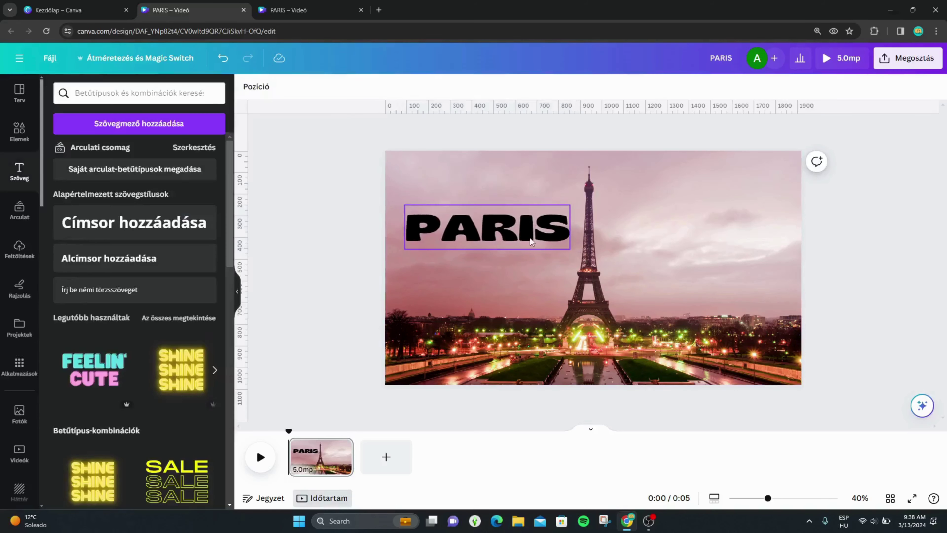
left_click_drag(530, 238, 529, 254)
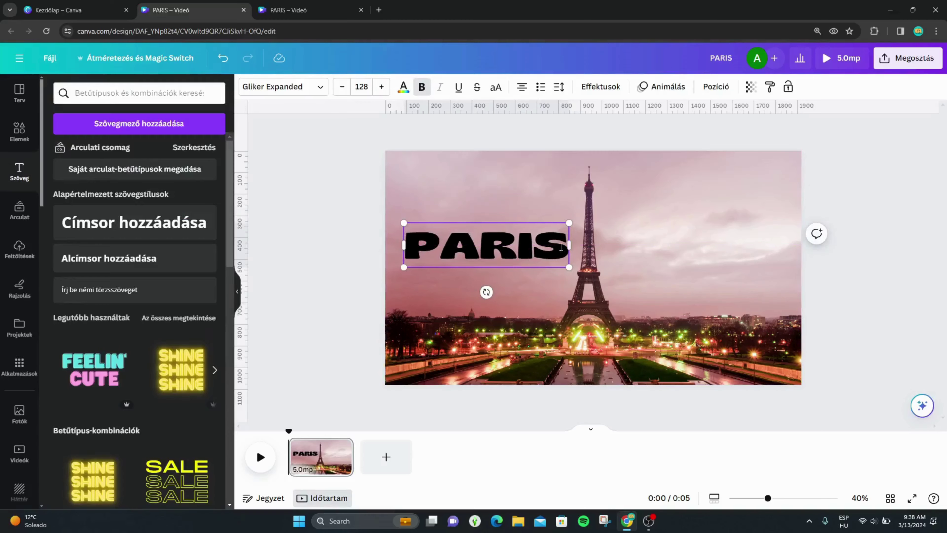
Colour the PARIS heading white and apply the Lift effect at intensity 100.
double_click(529, 250)
left_click(403, 88)
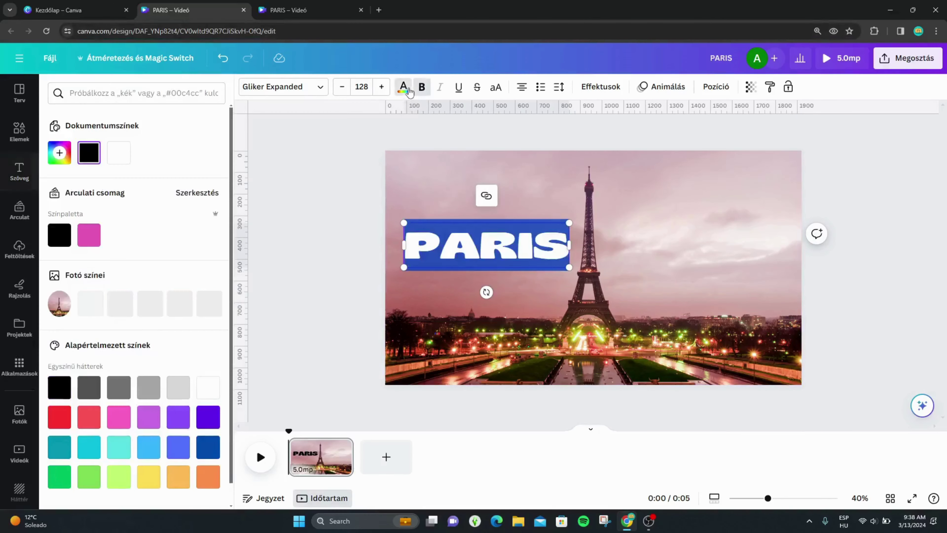
left_click(208, 384)
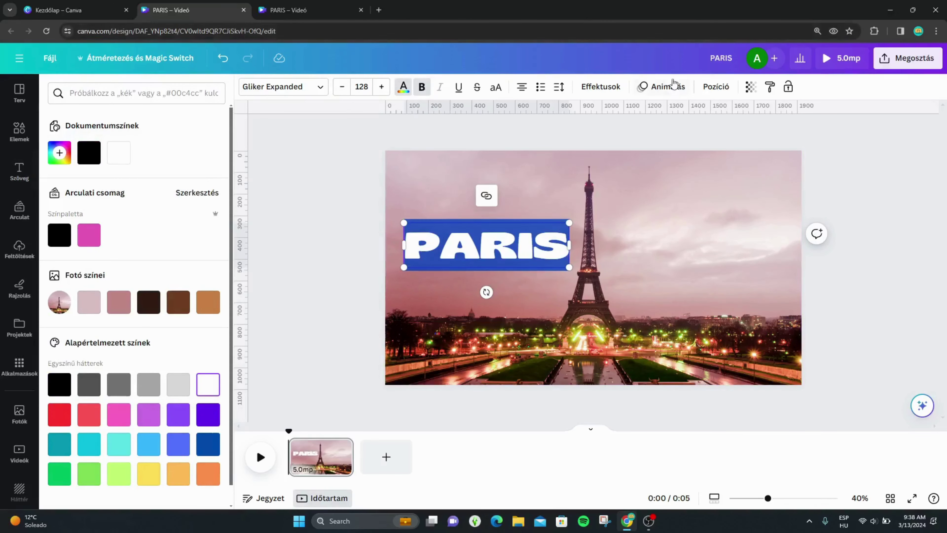
left_click(599, 88)
left_click(181, 157)
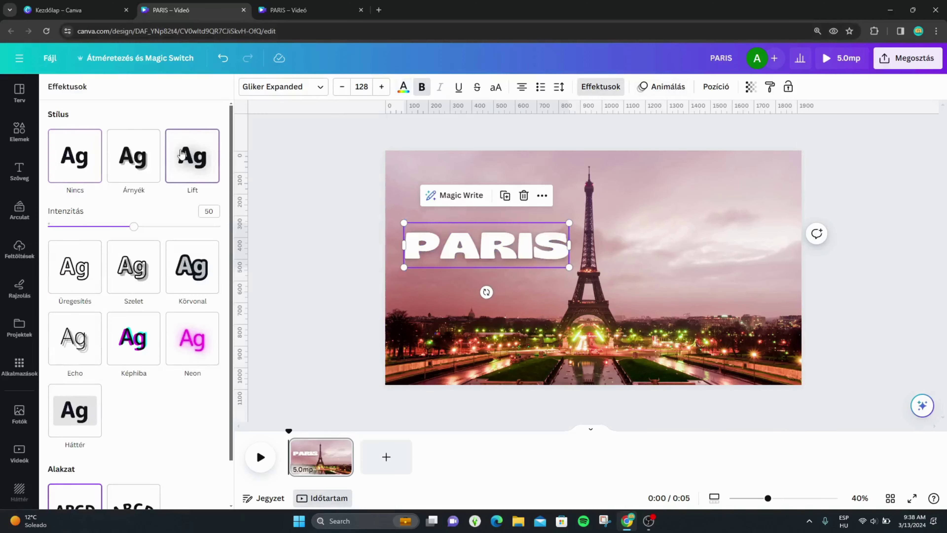
left_click_drag(133, 226, 248, 228)
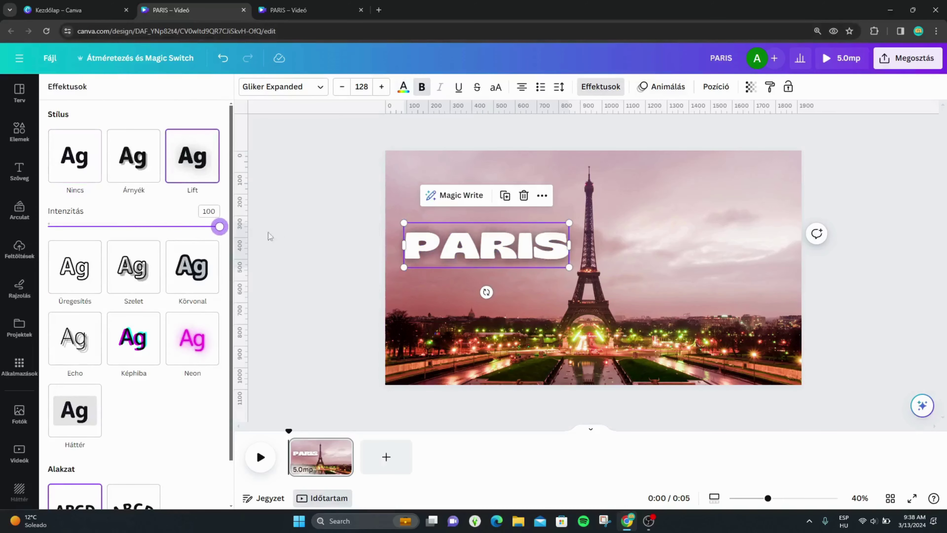
left_click(695, 222)
double_click(395, 221)
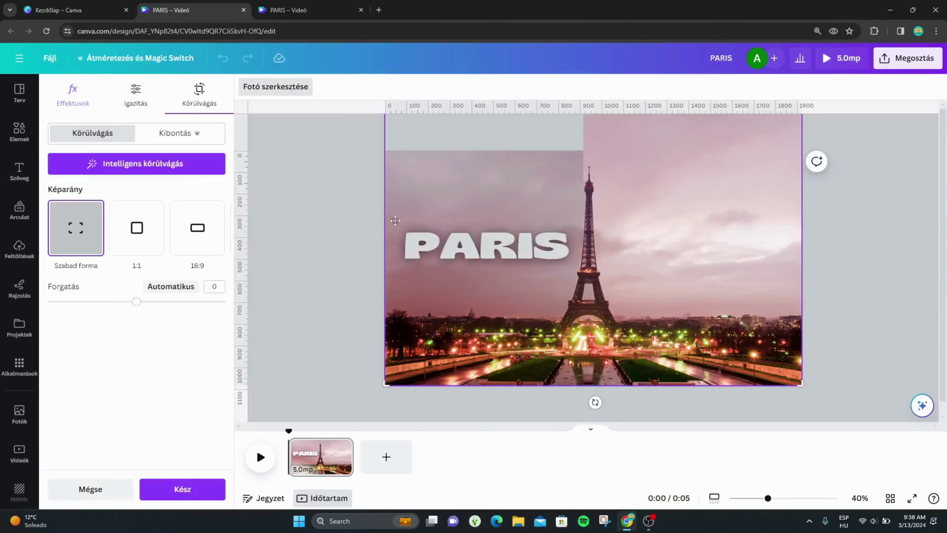
left_click(182, 489)
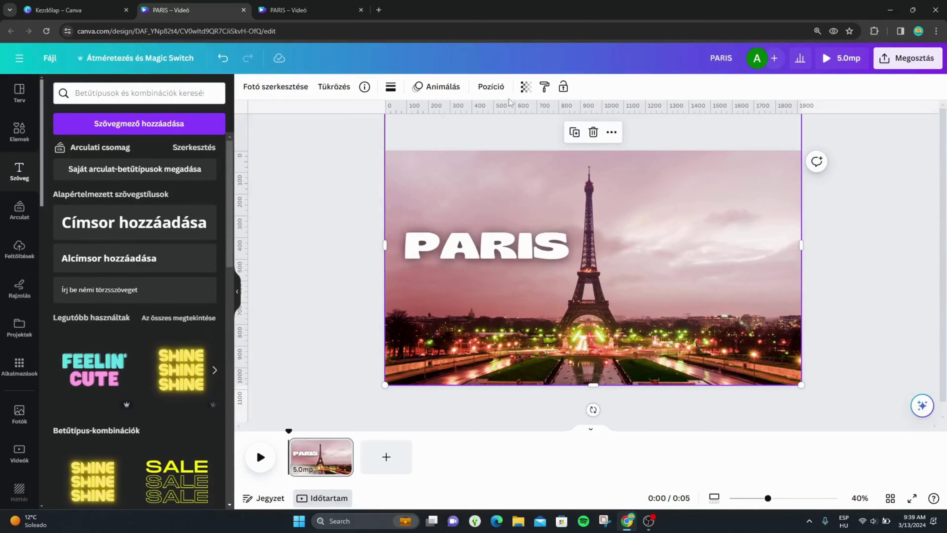
Apply the Bázisvonal animation to the PARIS heading, moving leftward and running on both entry and exit.
left_click(530, 253)
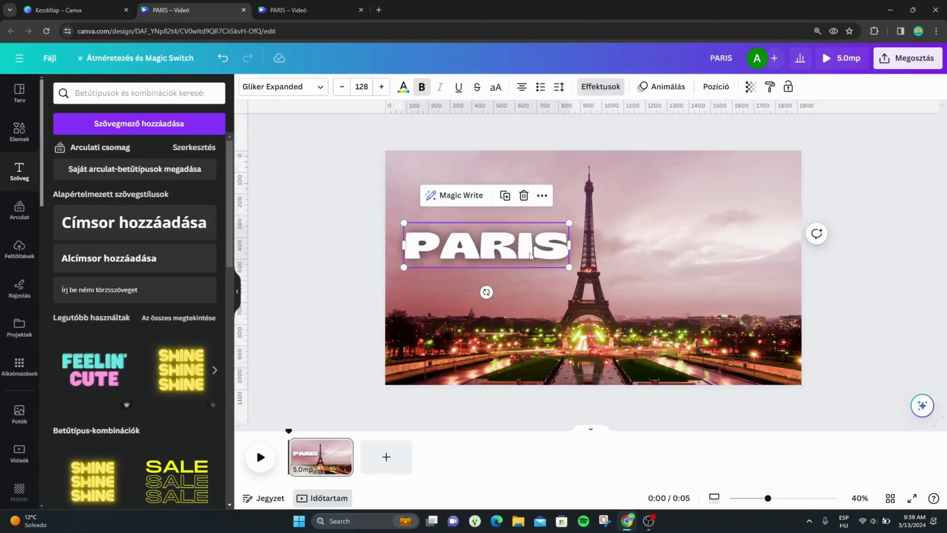
left_click(666, 88)
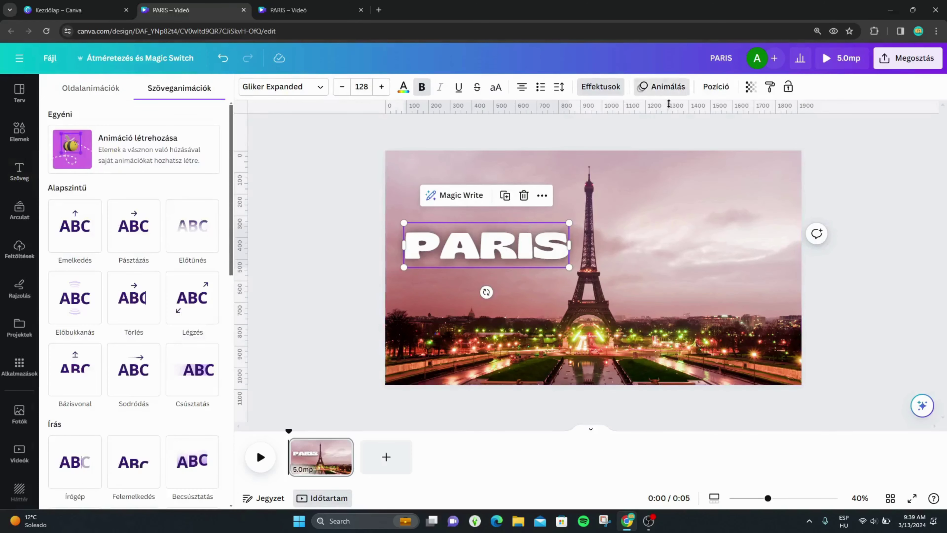
scroll(98, 241, "down", 5)
left_click(75, 269)
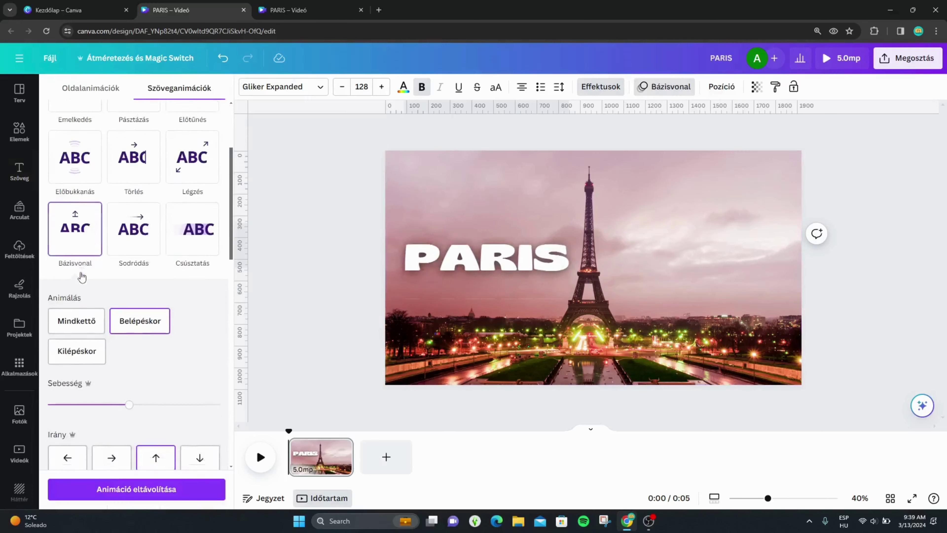
scroll(122, 254, "down", 2)
left_click(67, 398)
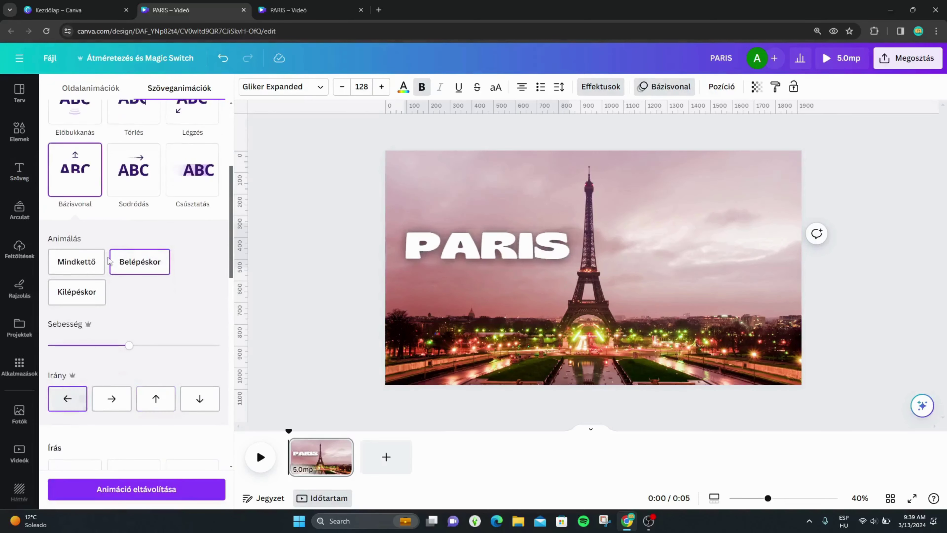
left_click(67, 267)
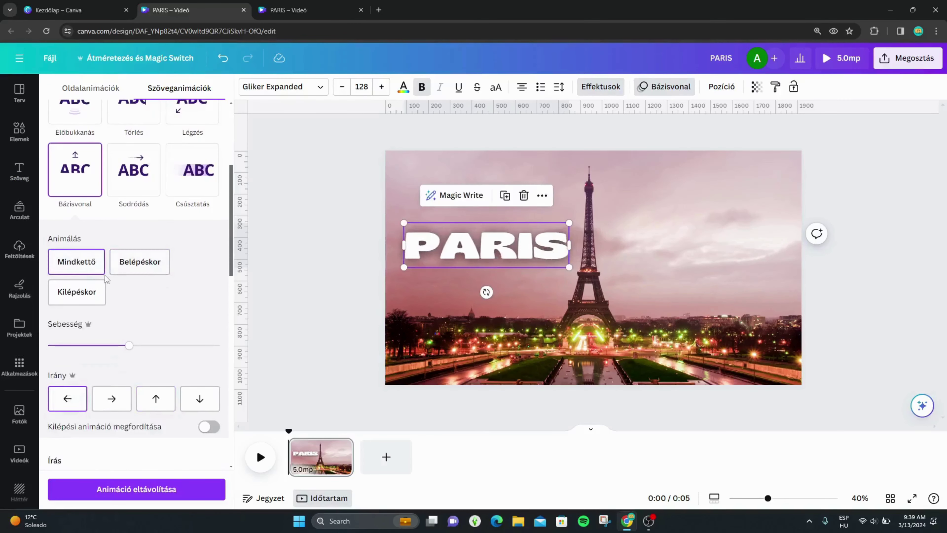
Turn on reversal of the heading's exit animation and lower the animation speed to its minimum.
scroll(166, 251, "down", 3)
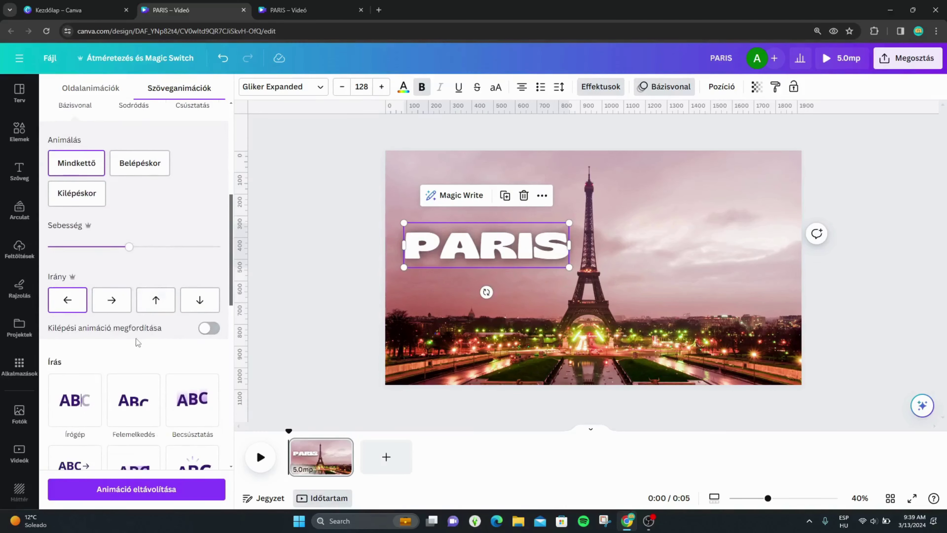
left_click(211, 329)
left_click_drag(128, 251, 48, 247)
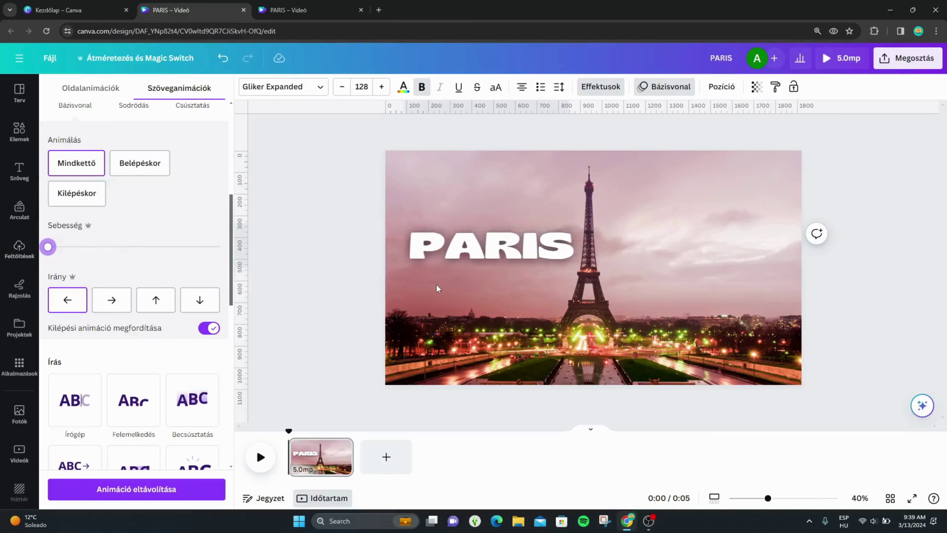
Deselect the heading and preview its animation in full screen, then return to the editor.
left_click(647, 256)
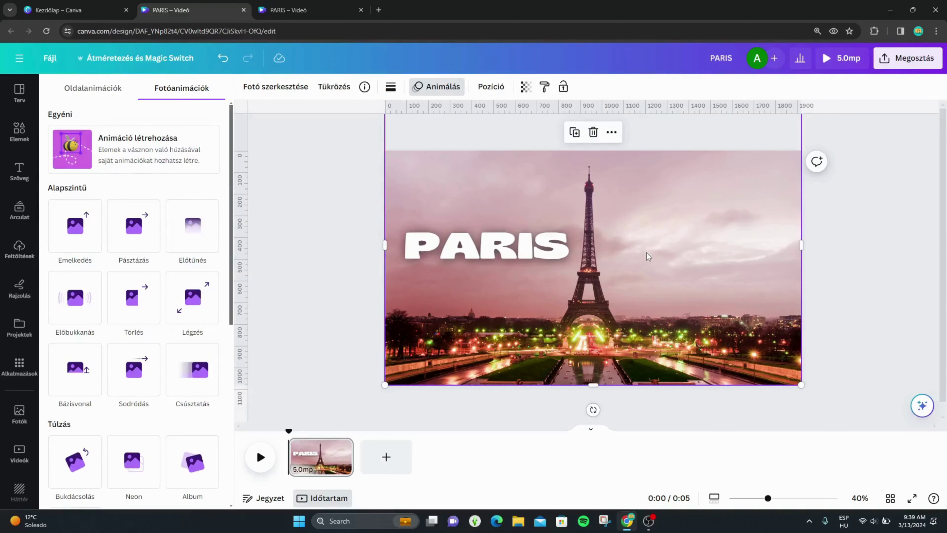
double_click(701, 252)
left_click(826, 276)
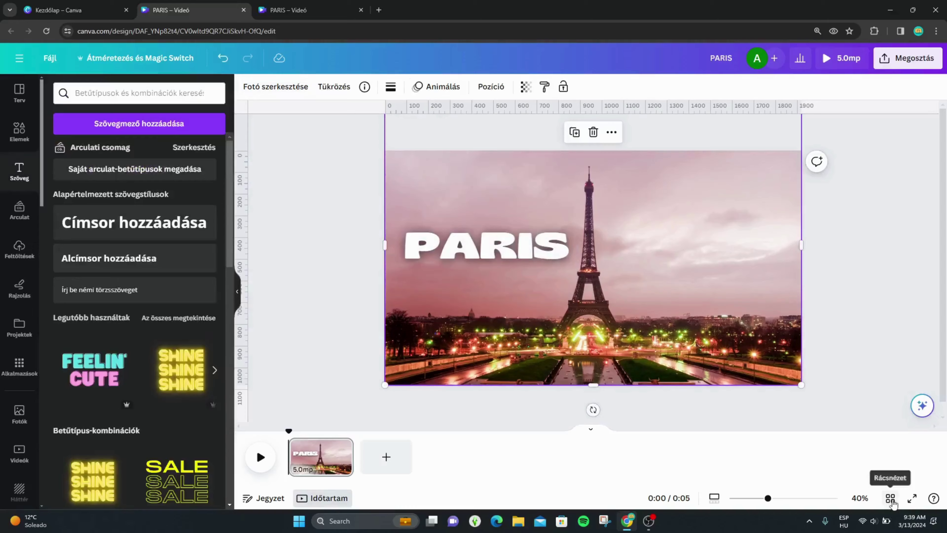
left_click(911, 498)
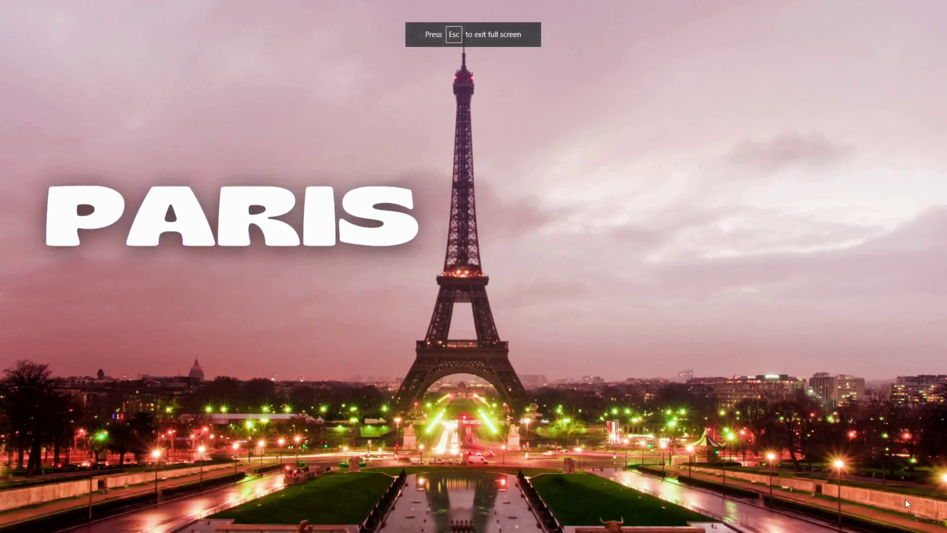
key("Escape")
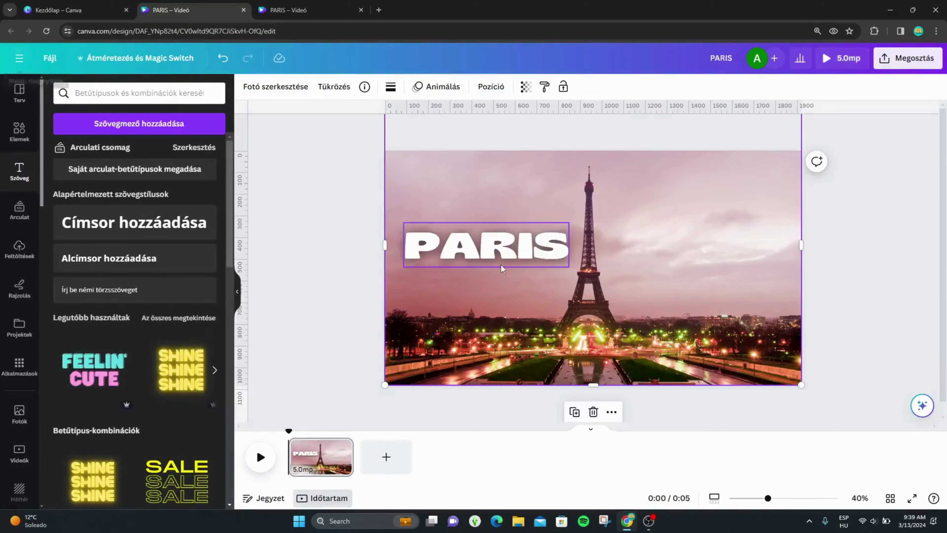
Move the PARIS layer between the tower cut-out and the full photo, and play the video in the full-screen preview.
left_click(561, 262)
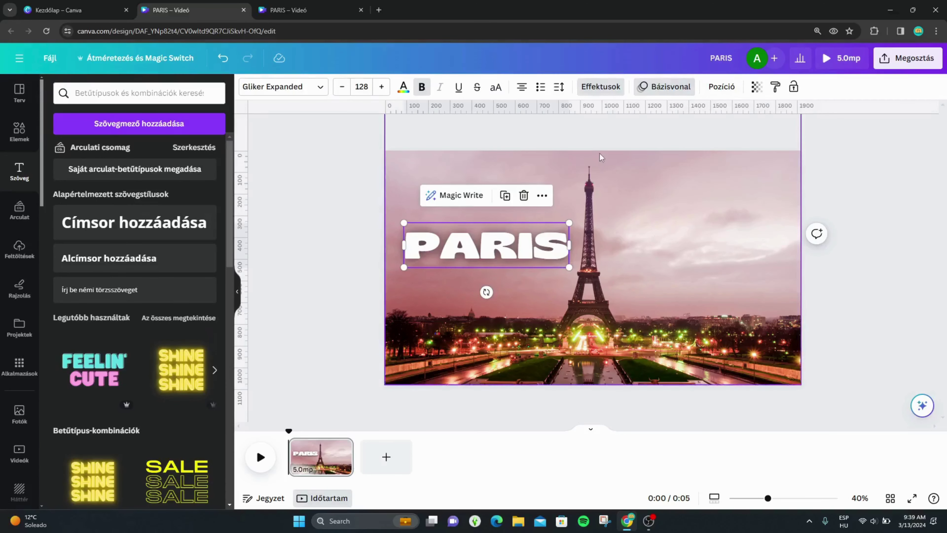
left_click(725, 88)
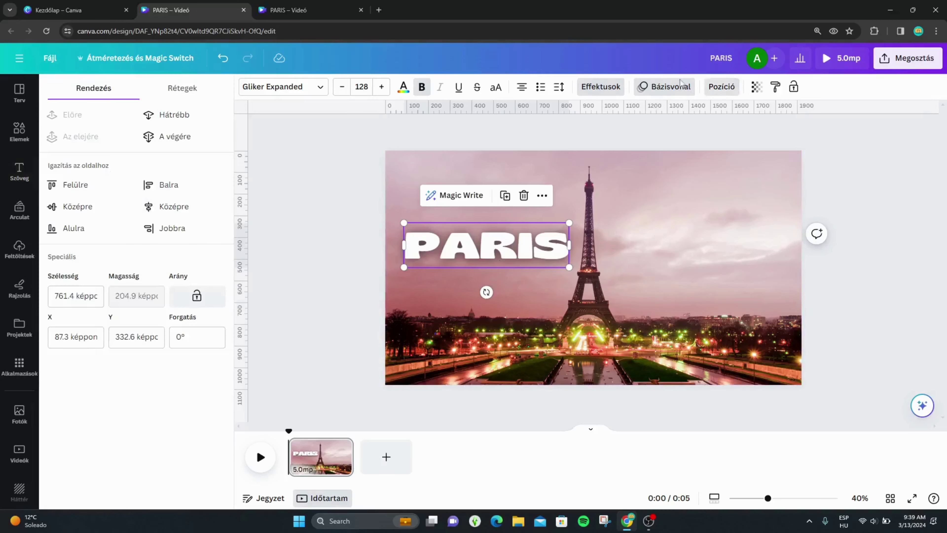
left_click(182, 89)
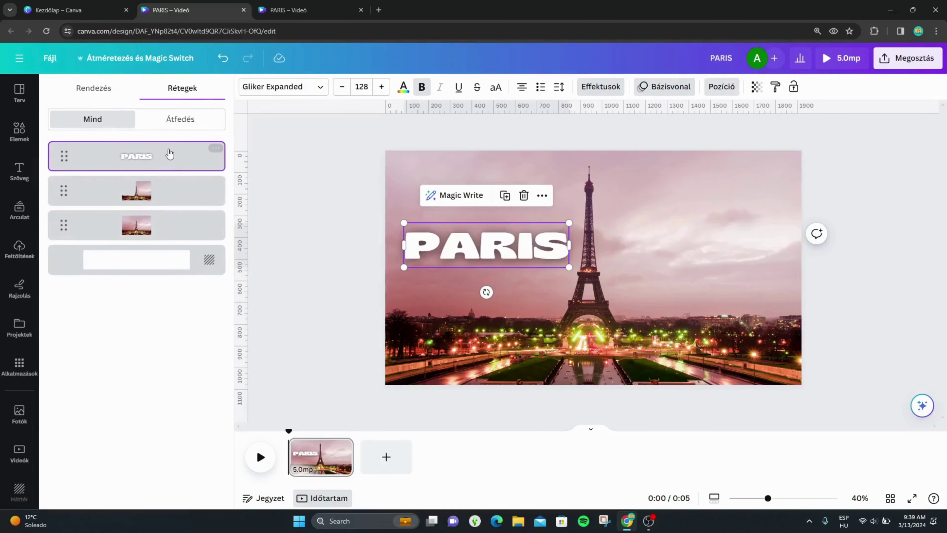
left_click_drag(167, 159, 164, 208)
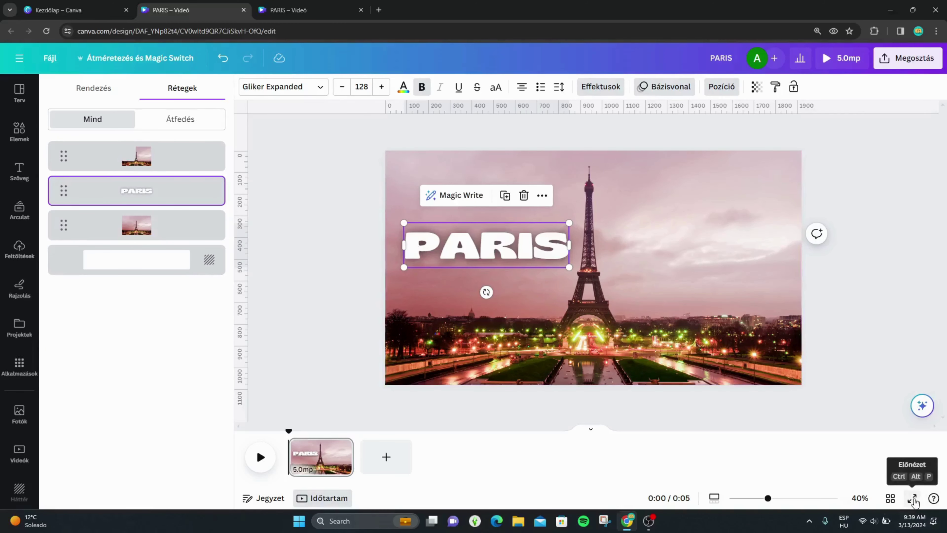
left_click(913, 498)
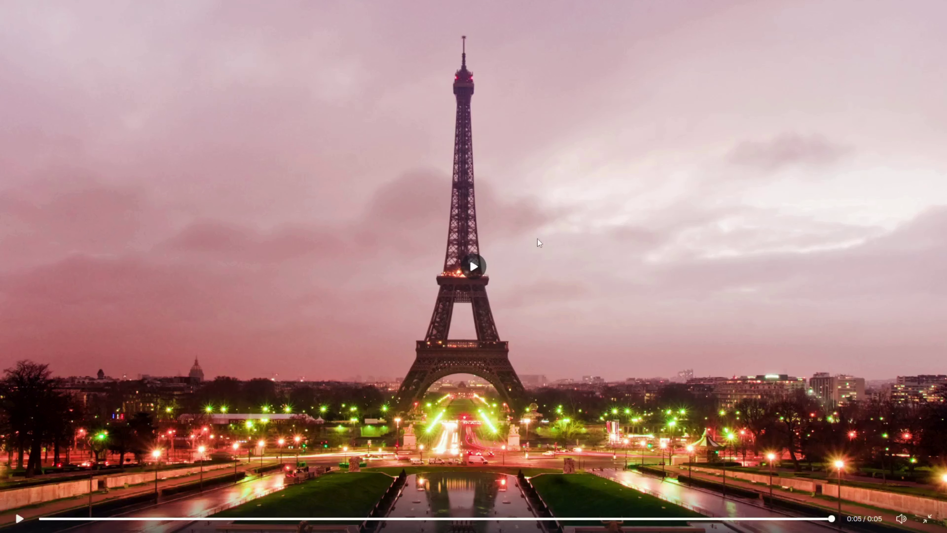
left_click(460, 275)
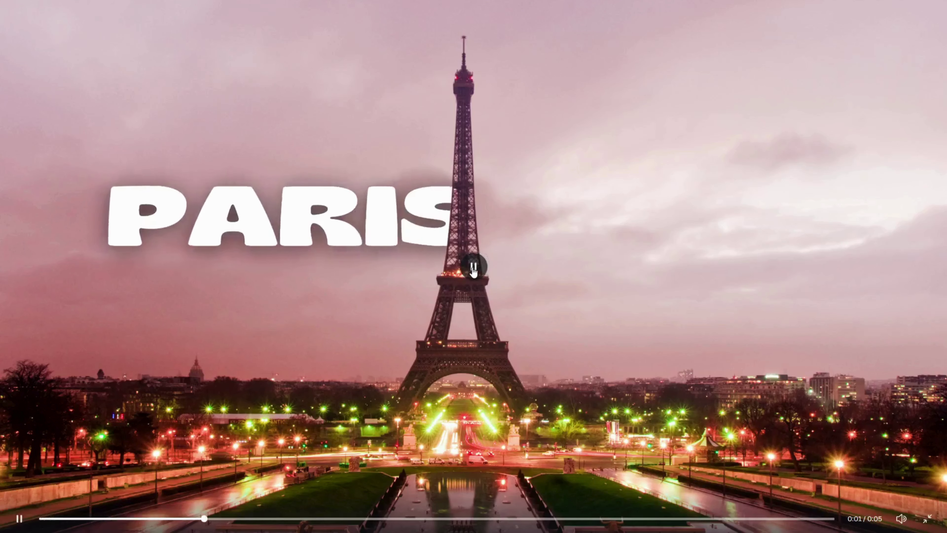